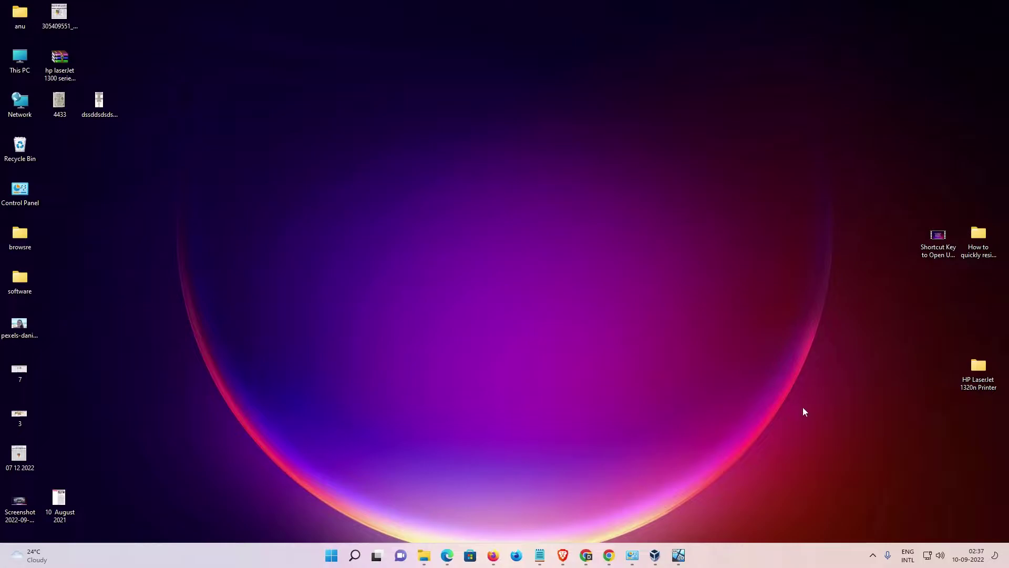
Step: Switch to Chrome showing the DiscoverAbhi 1300n driver article with its 64-bit Google Drive link
click(585, 555)
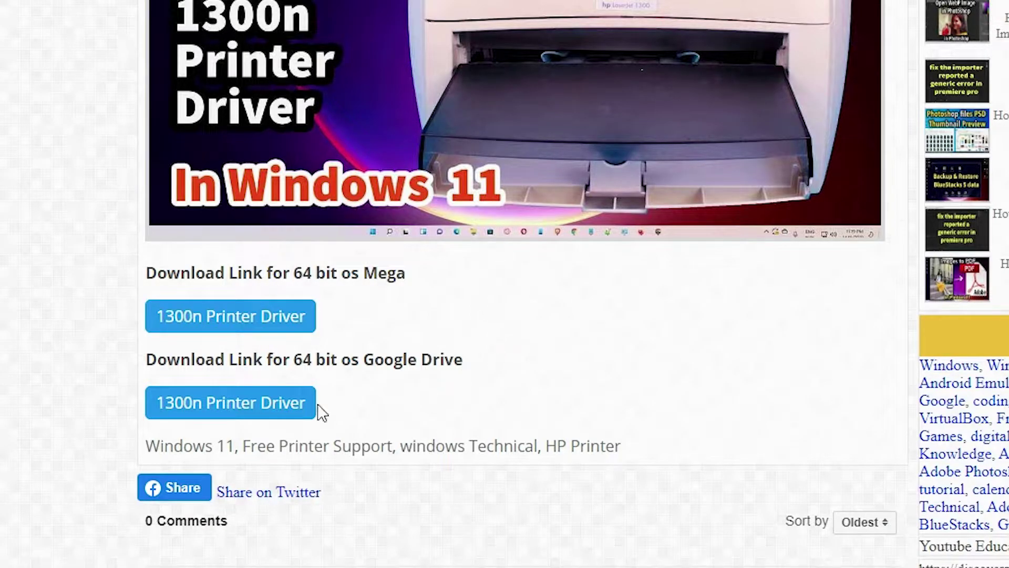
Step: Follow the Google Drive link and download the 'hp laserJet 1300 series Printer 64bit' folder as a zip
click(273, 419)
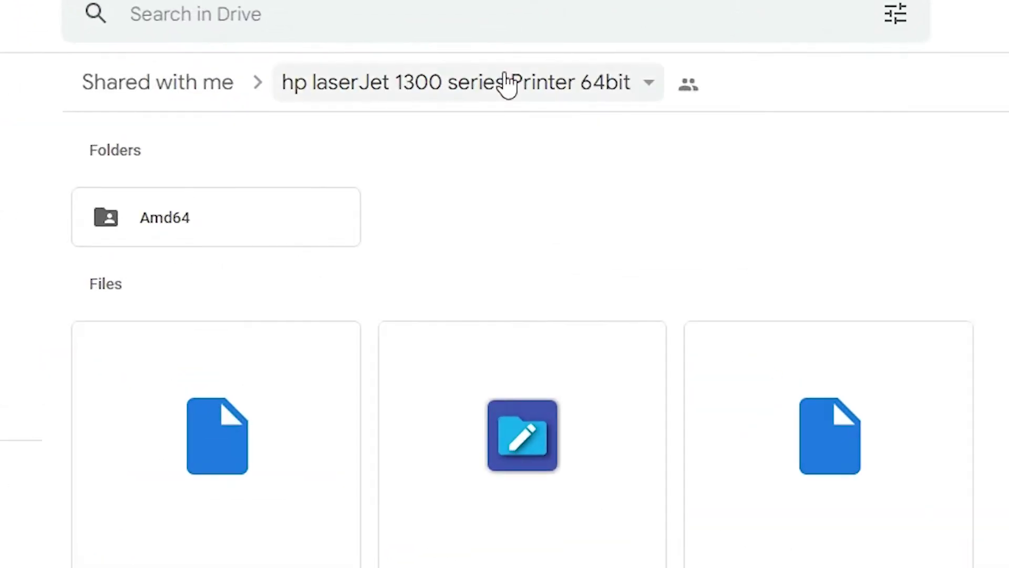
click(651, 85)
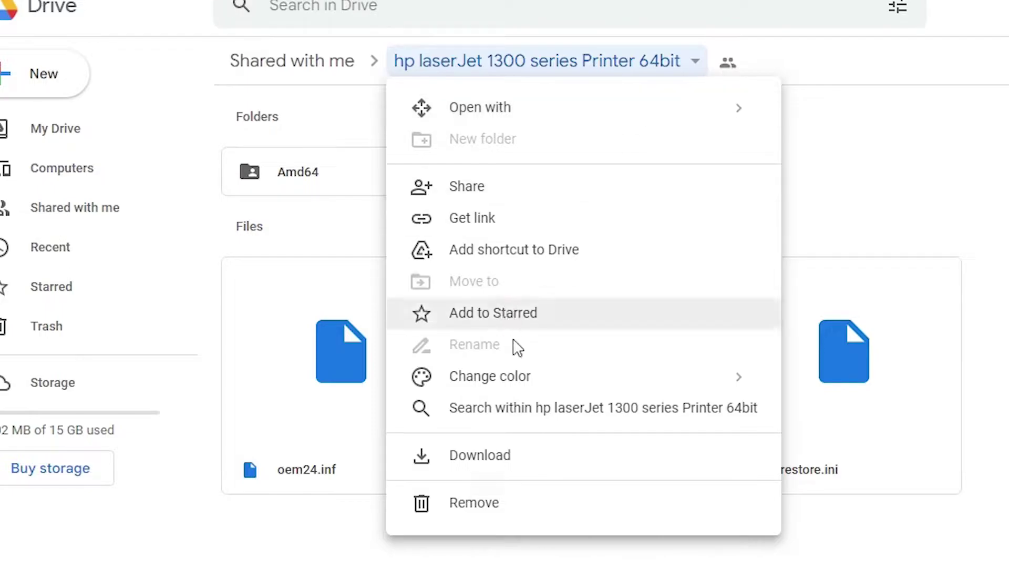
click(501, 462)
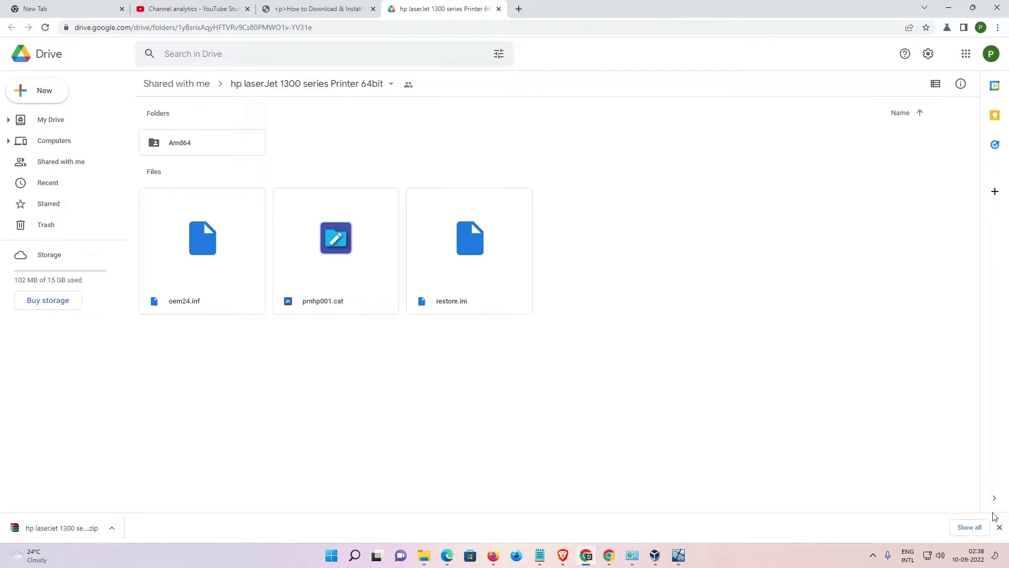
Step: Locate the downloaded driver zip in its folder and copy it onto the desktop
click(969, 527)
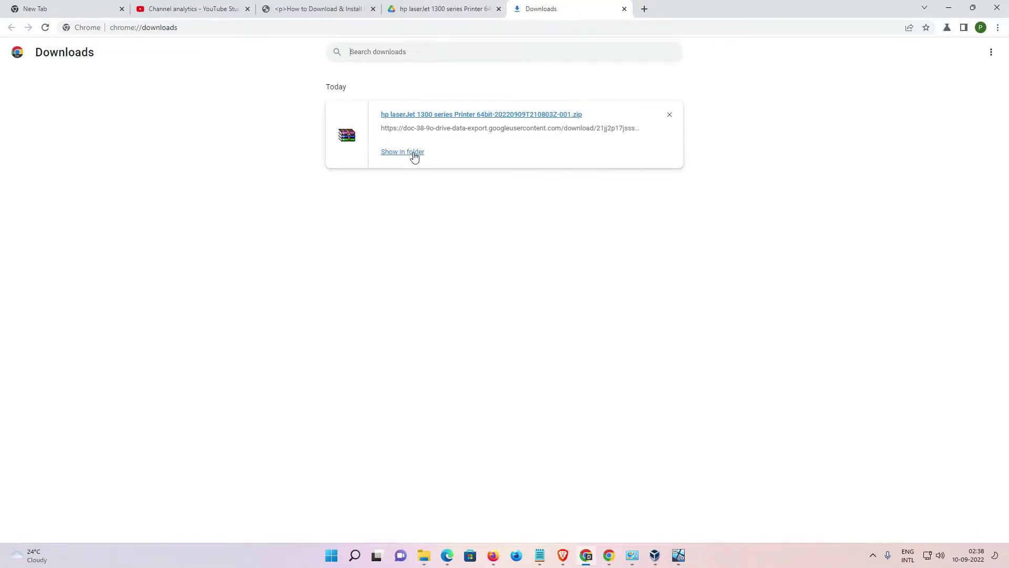
click(414, 156)
click(901, 92)
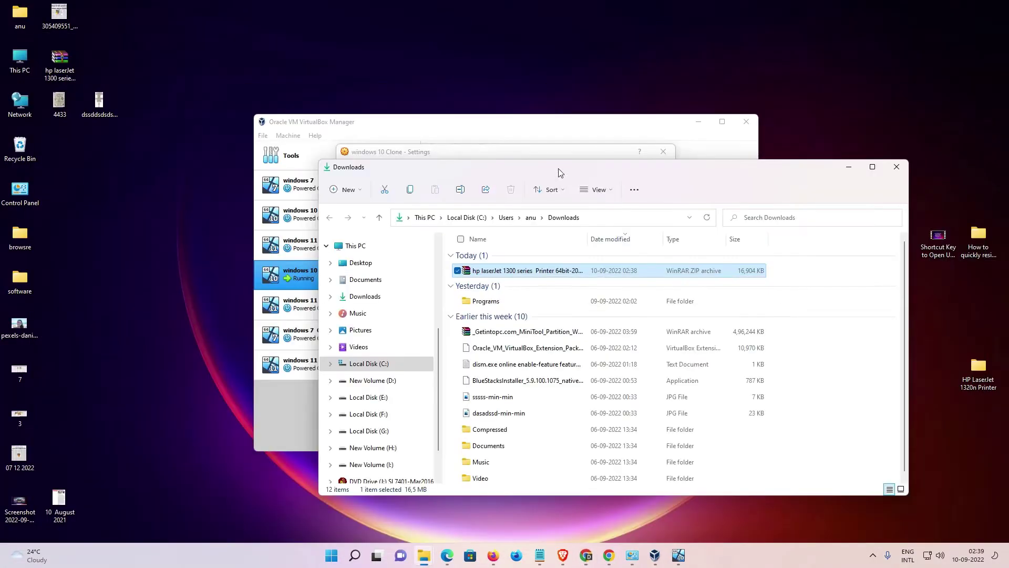
drag(527, 272, 154, 221)
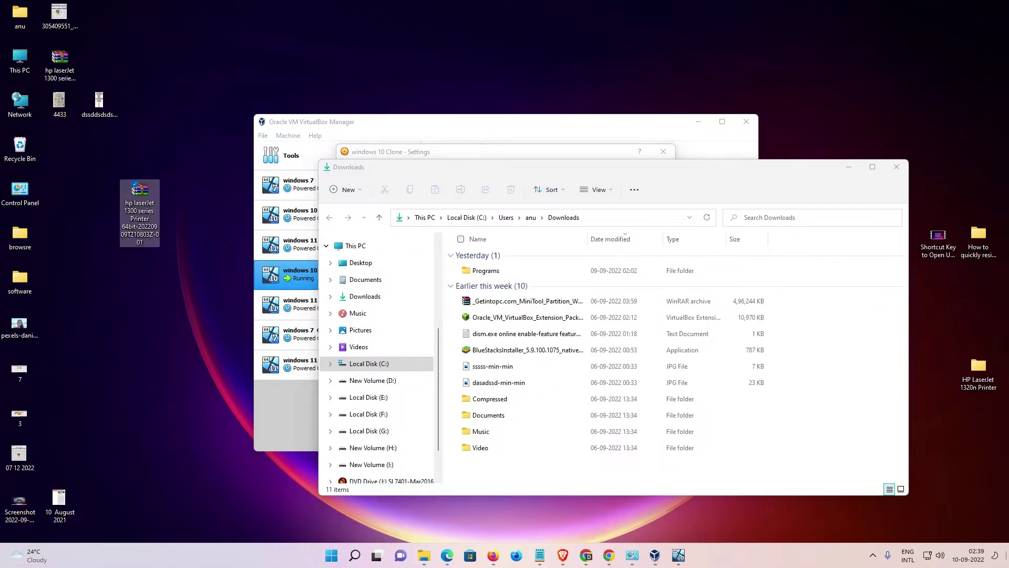
key(super+d)
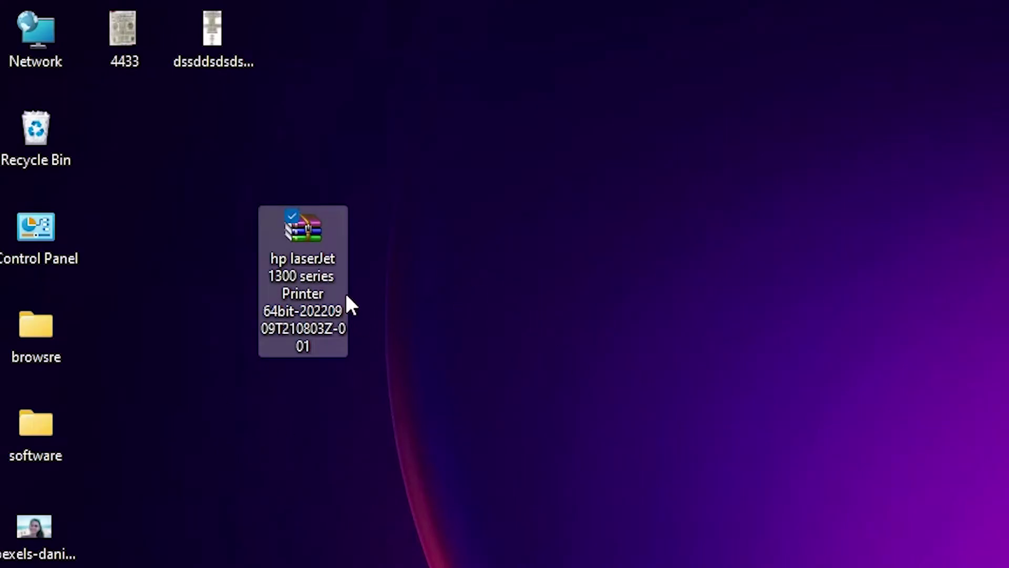
double_click(327, 259)
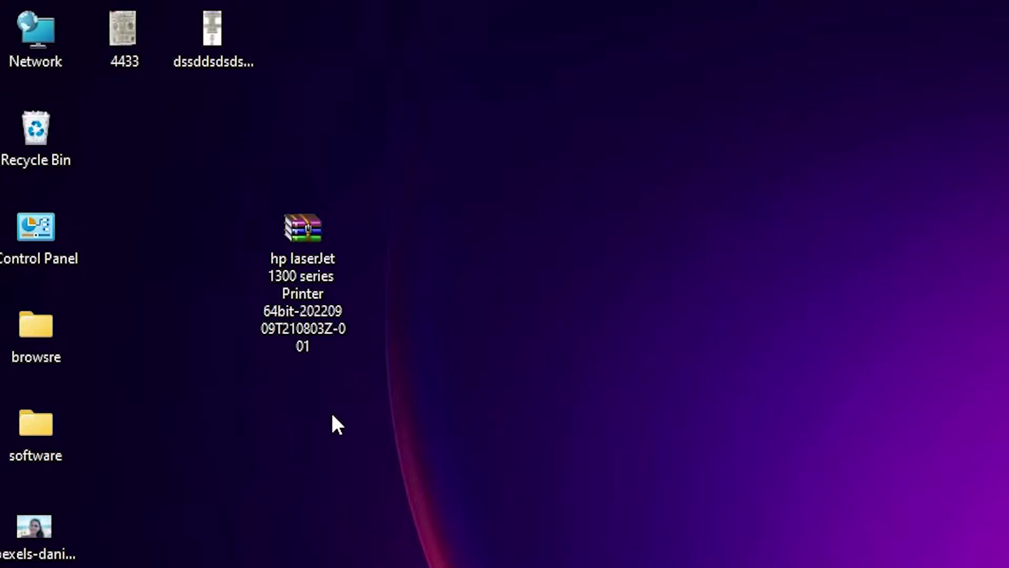
Step: Bring up the 'Extract files...' settings for the driver zip on the desktop
right_click(308, 251)
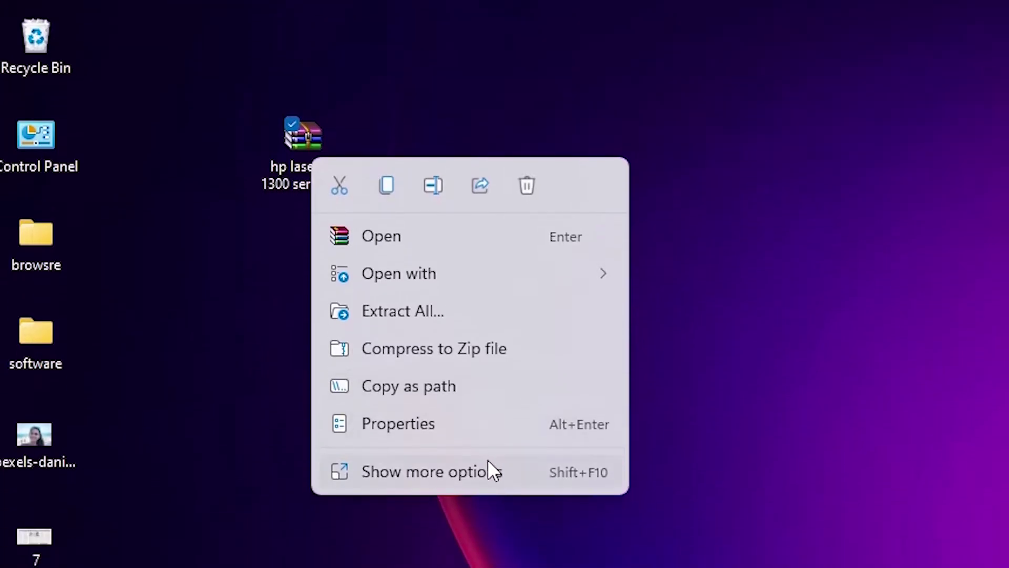
click(492, 562)
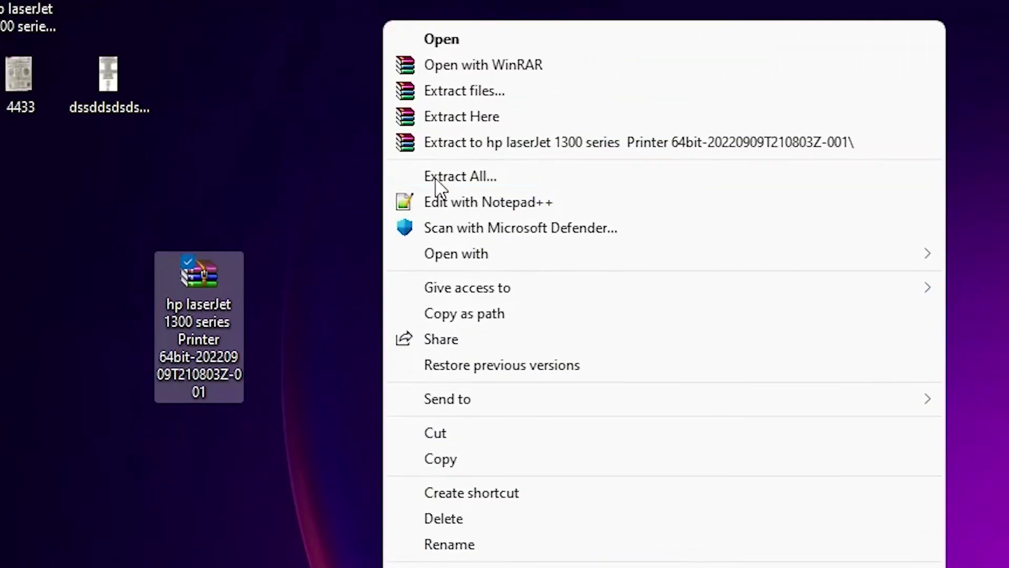
click(484, 92)
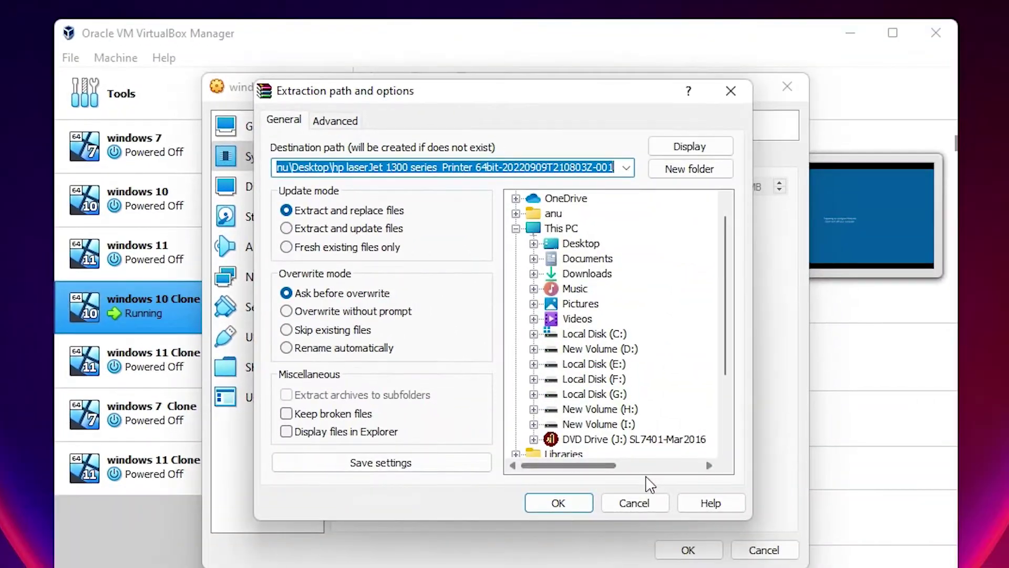
Step: Extract the zip with WinRAR, inspect the hp laserJet 1300 series 64bit subfolder, then close it
click(579, 504)
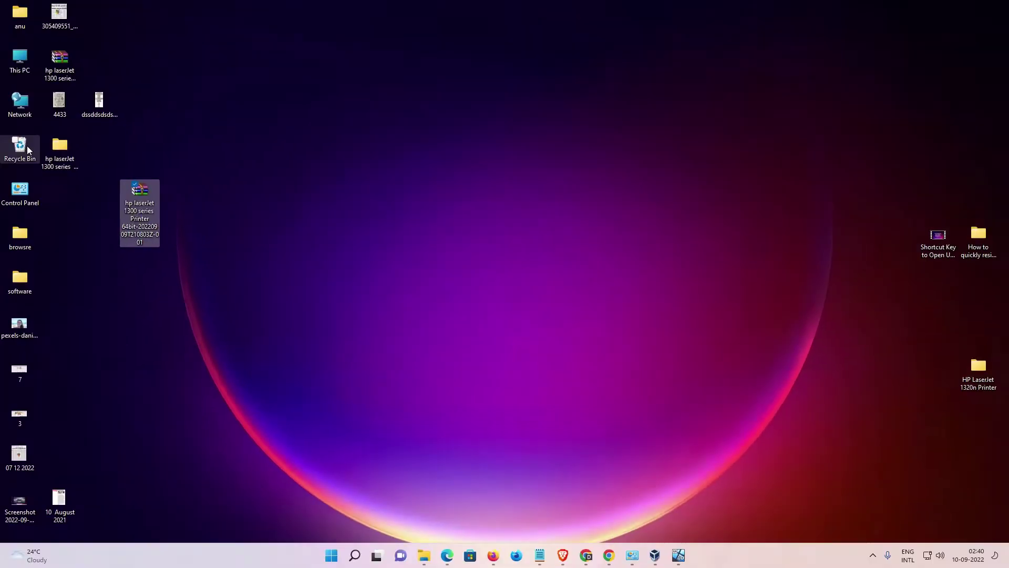
double_click(61, 153)
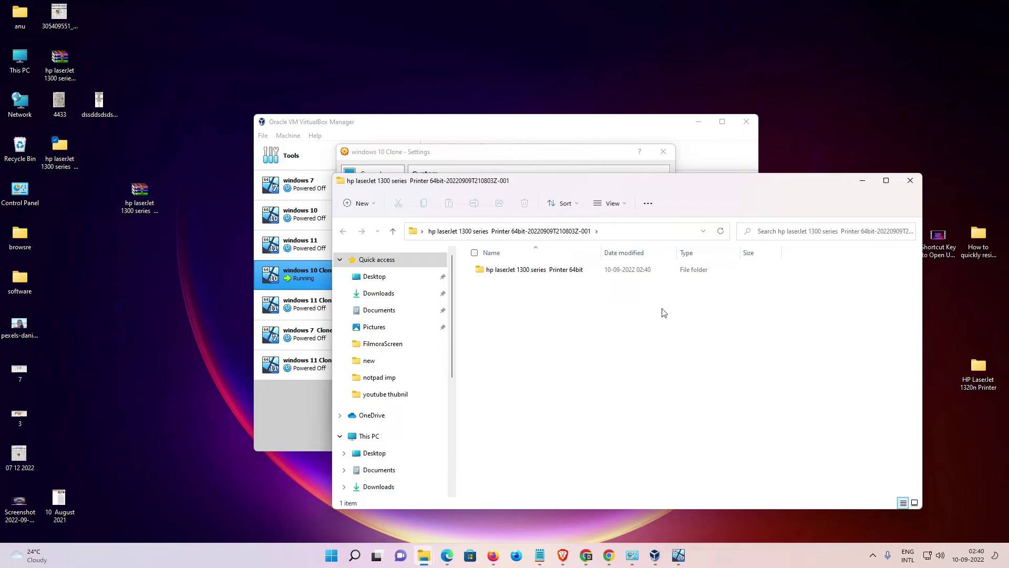
click(664, 152)
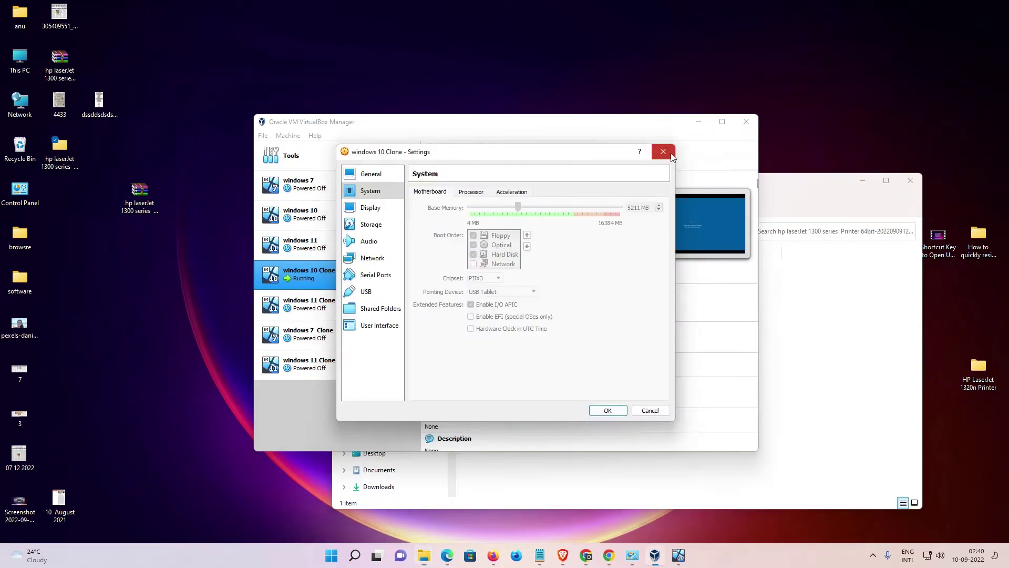
click(667, 152)
click(699, 122)
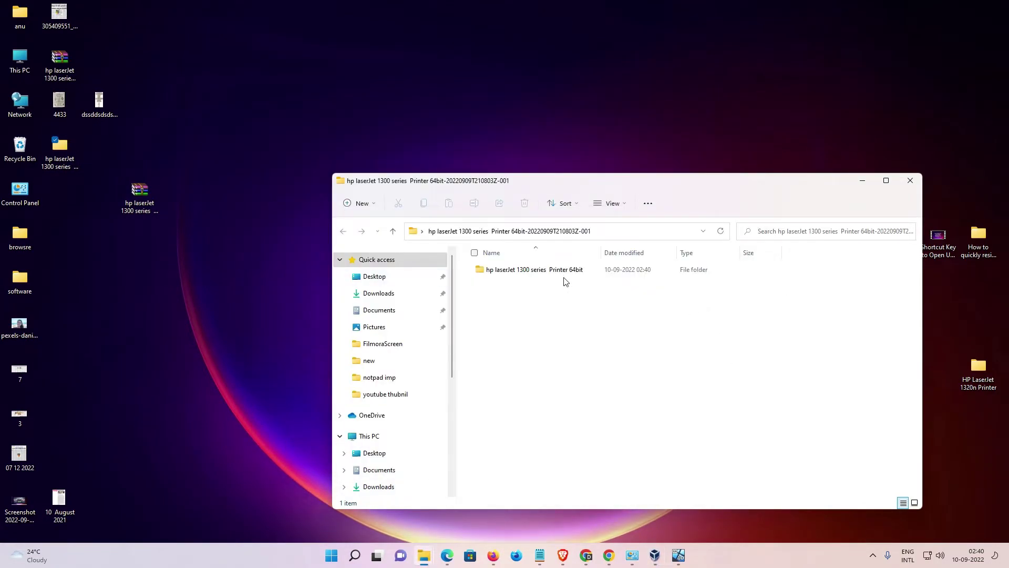
double_click(537, 270)
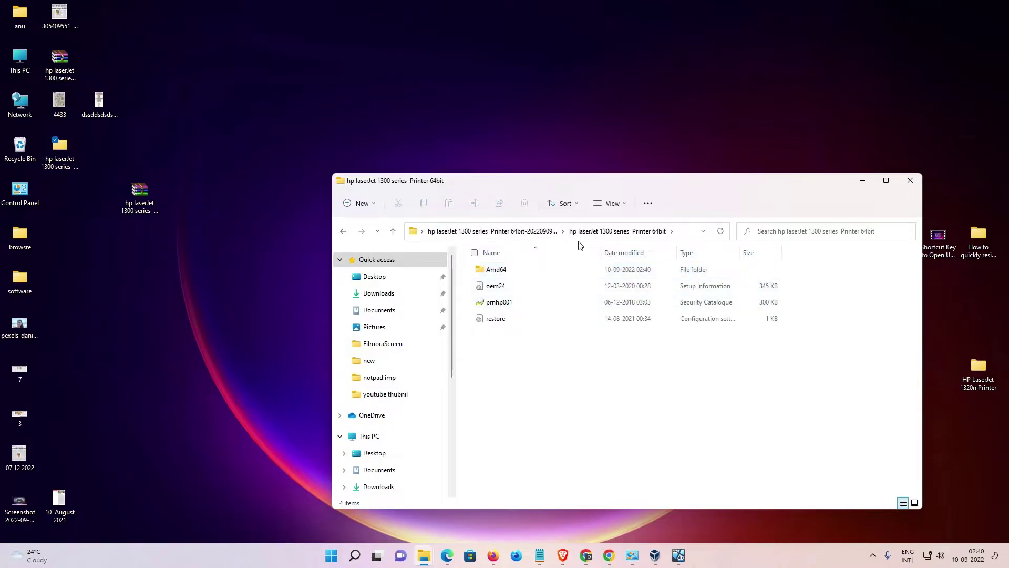
click(910, 180)
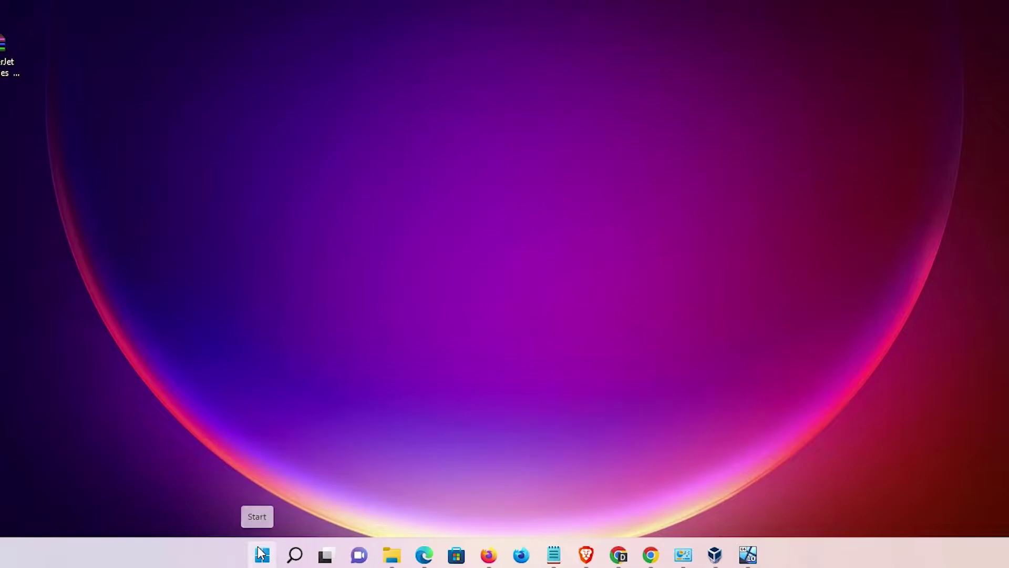
Step: Search 'co' from Start and launch Control Panel showing All Control Panel Items
click(330, 553)
text(co)
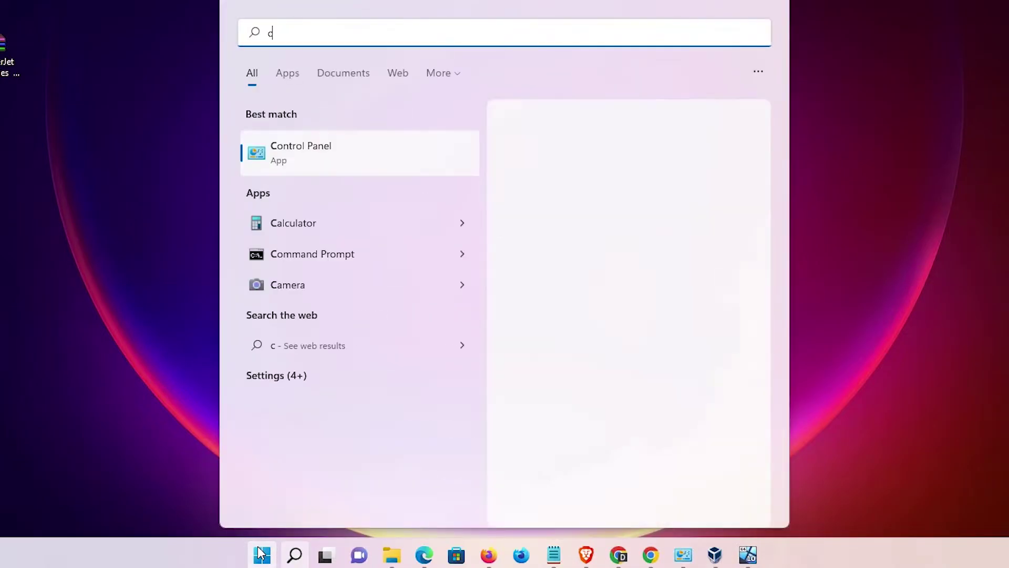
click(382, 165)
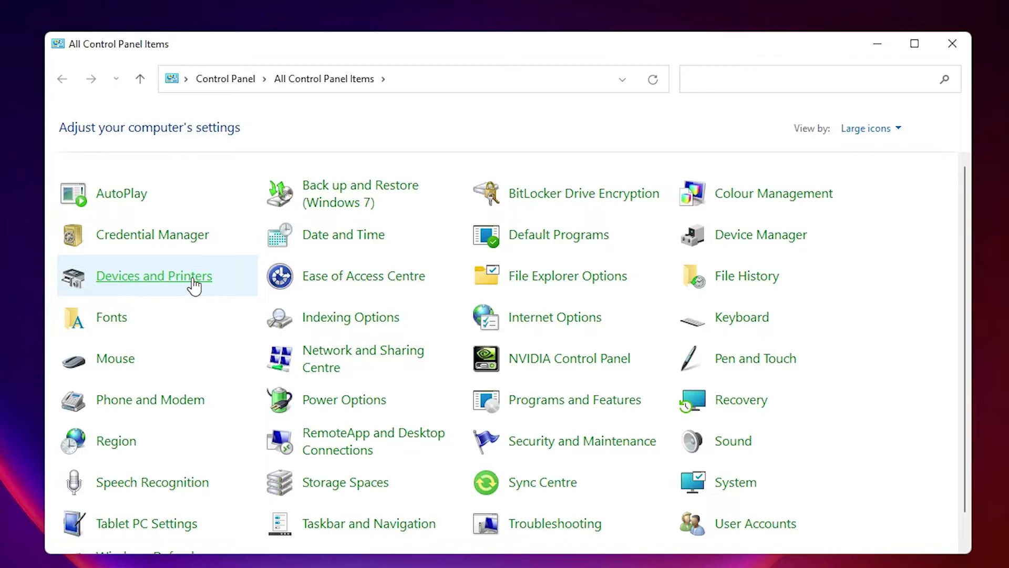
Step: Start Add a device from Devices and Printers, with that window minimized
click(150, 287)
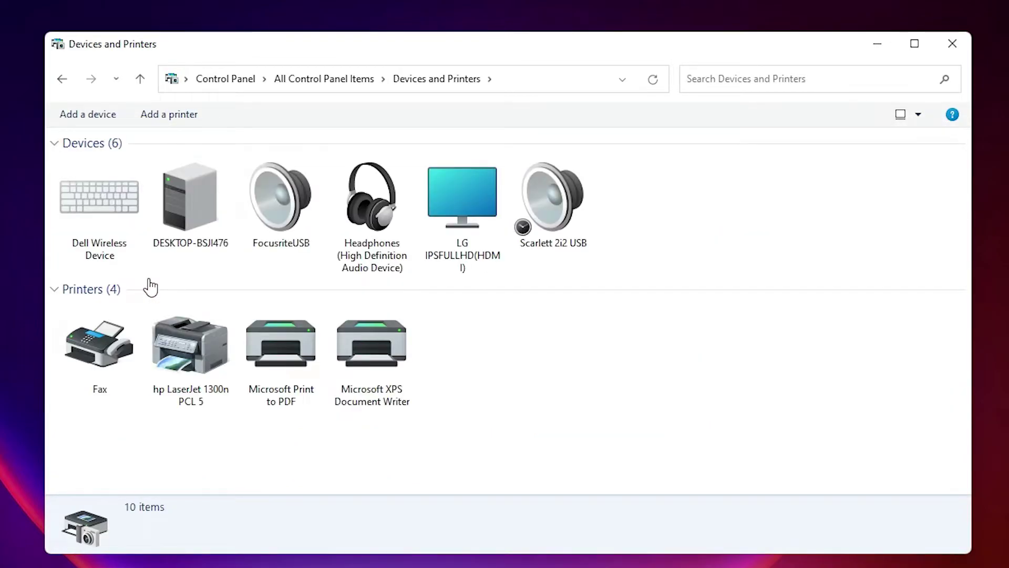
click(165, 121)
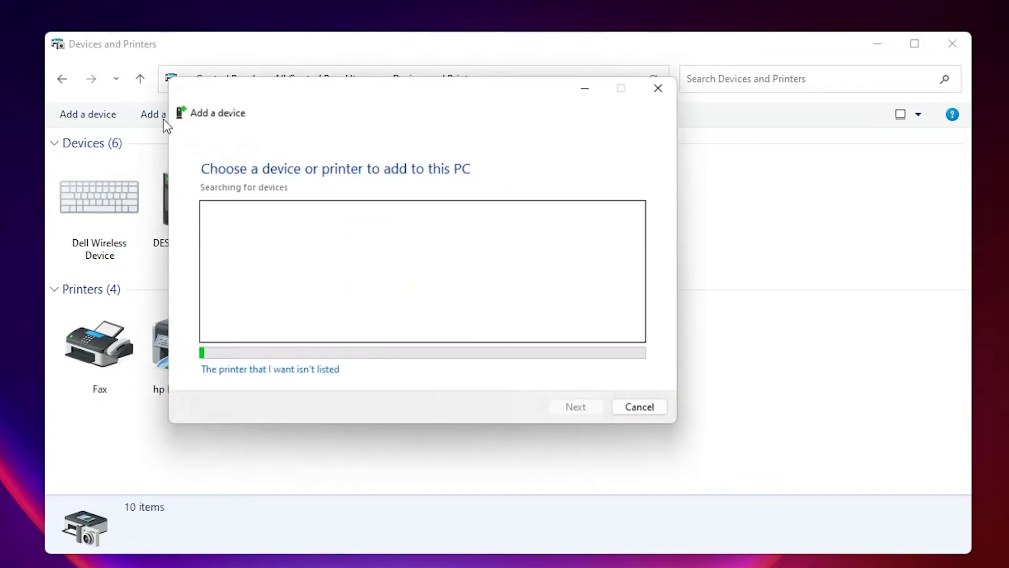
click(877, 43)
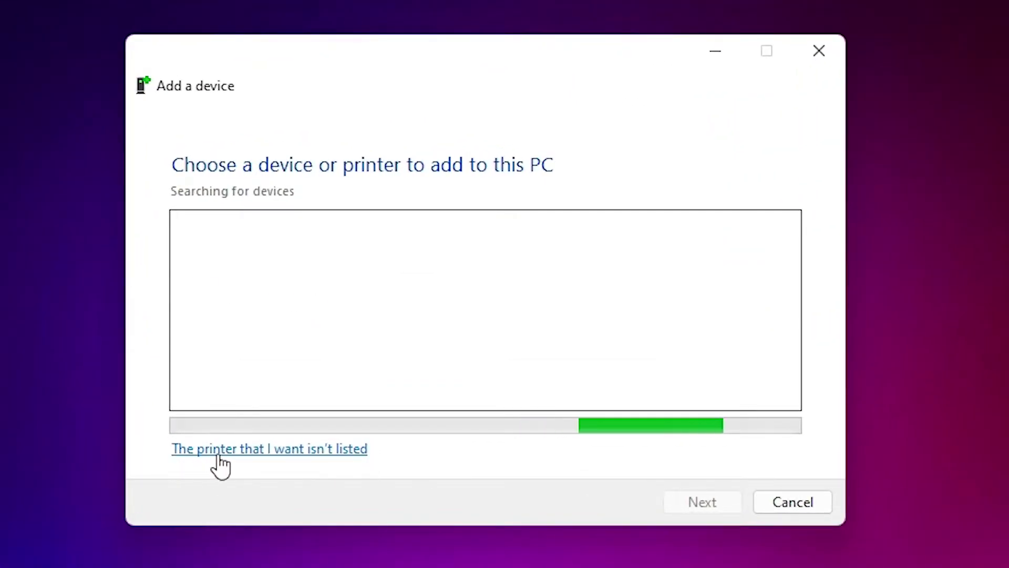
Step: Add a local printer with manual settings using the existing USB001 (Local Port)
click(298, 451)
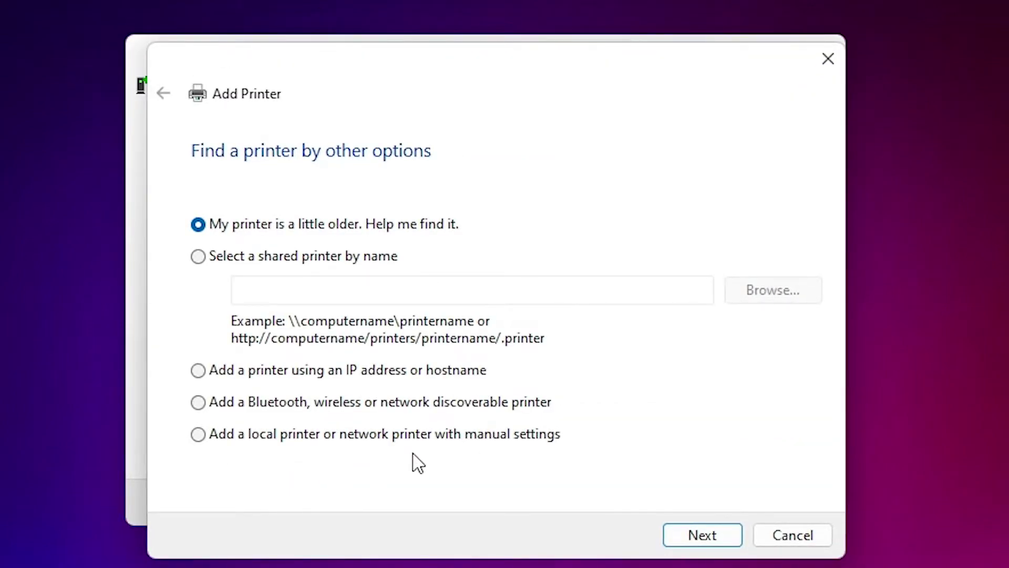
click(238, 442)
click(729, 540)
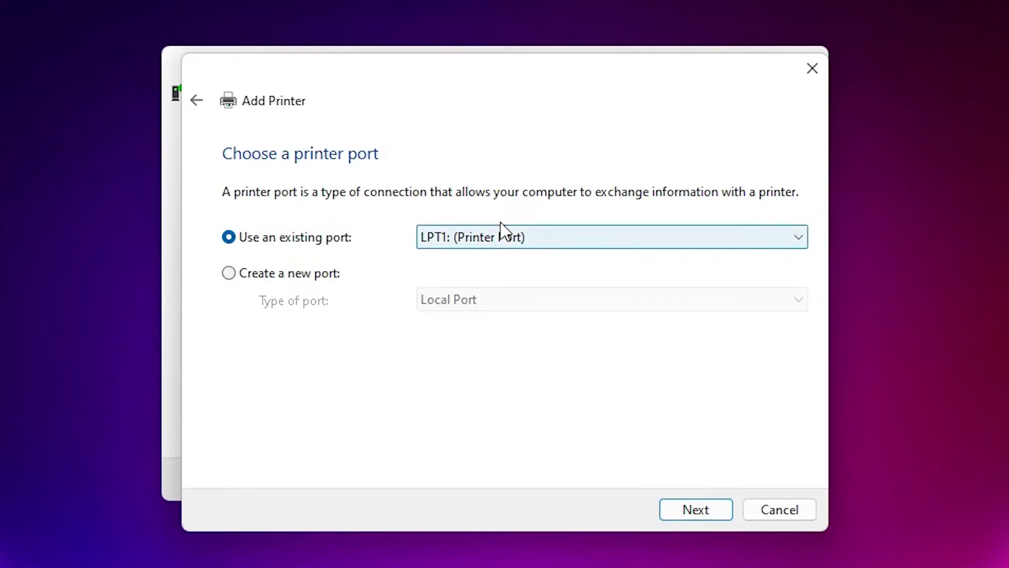
click(509, 235)
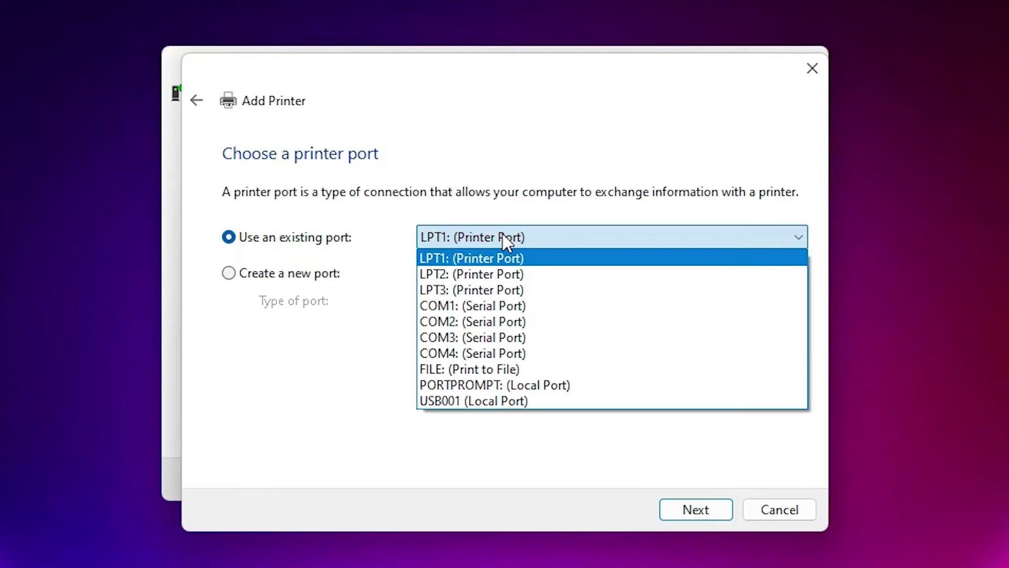
click(471, 402)
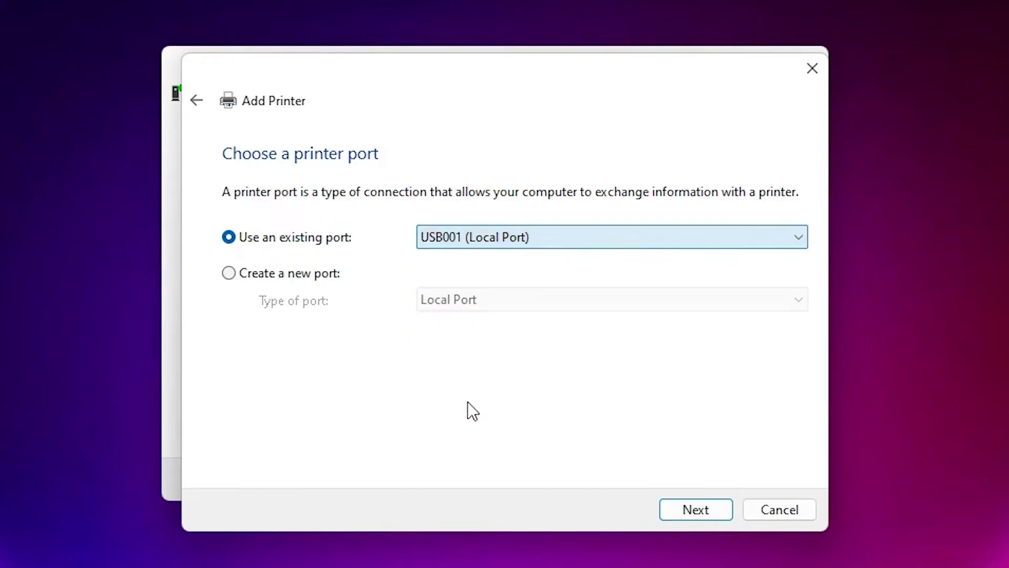
click(693, 510)
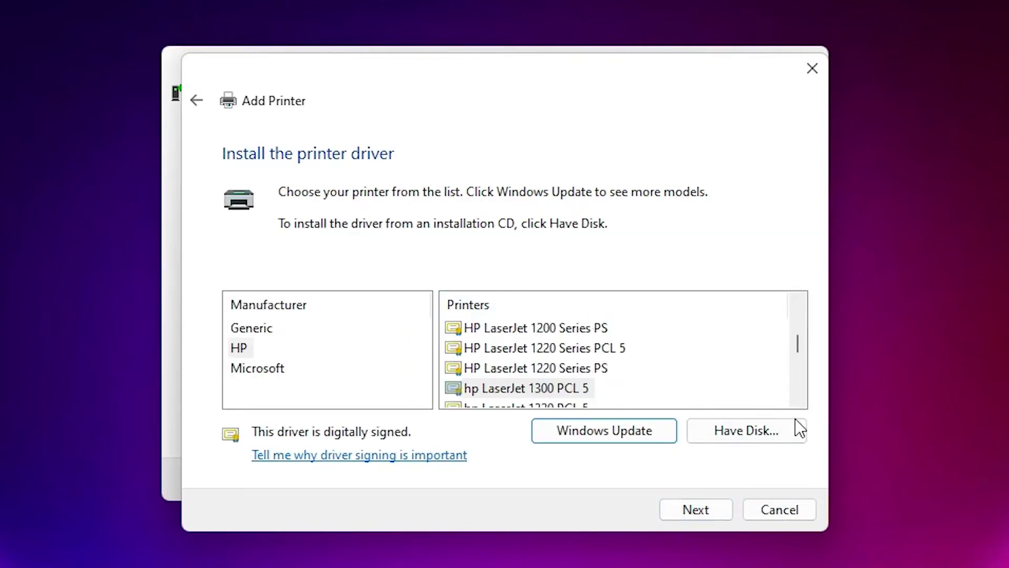
Step: Load the driver via Have Disk from Desktop > hp laserJet 1300 series > 64bit > oem24.inf
click(721, 432)
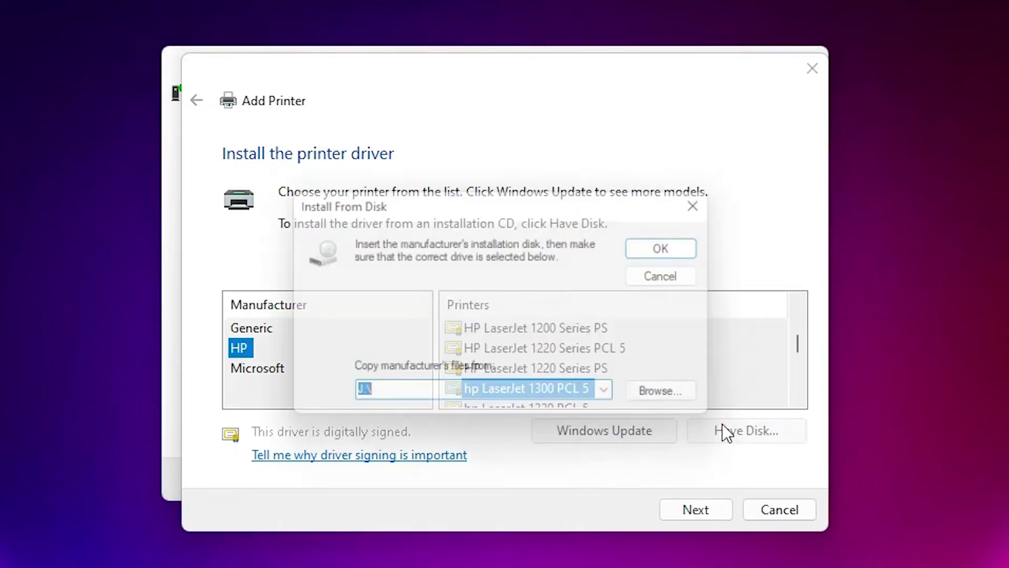
click(678, 401)
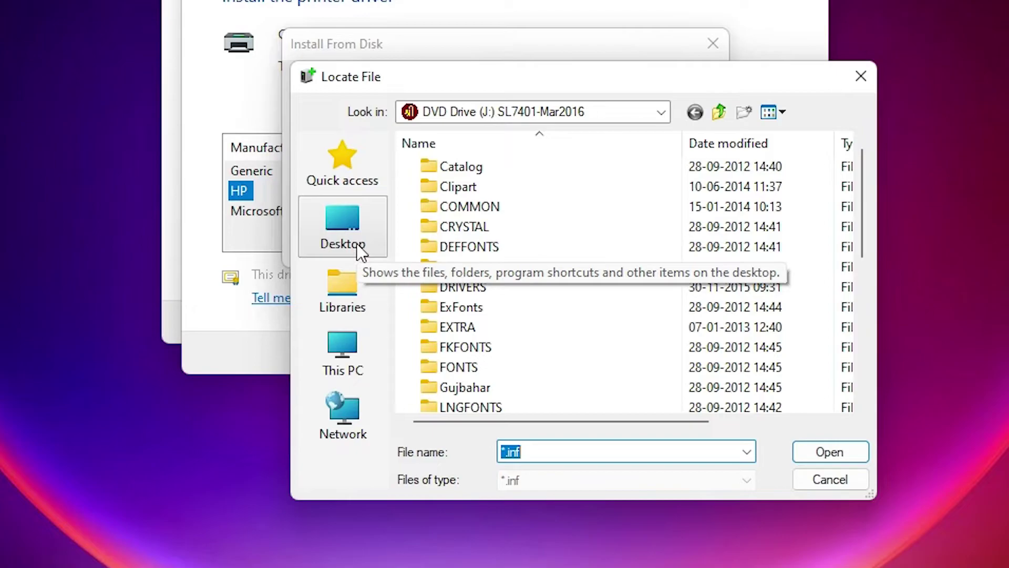
click(360, 252)
scroll(668, 381, down, 5)
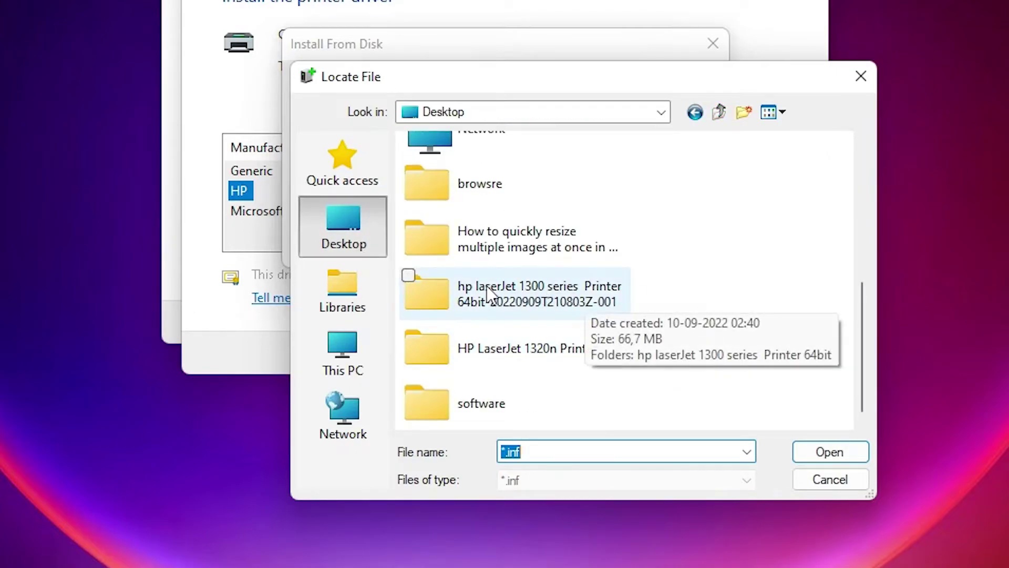
double_click(558, 293)
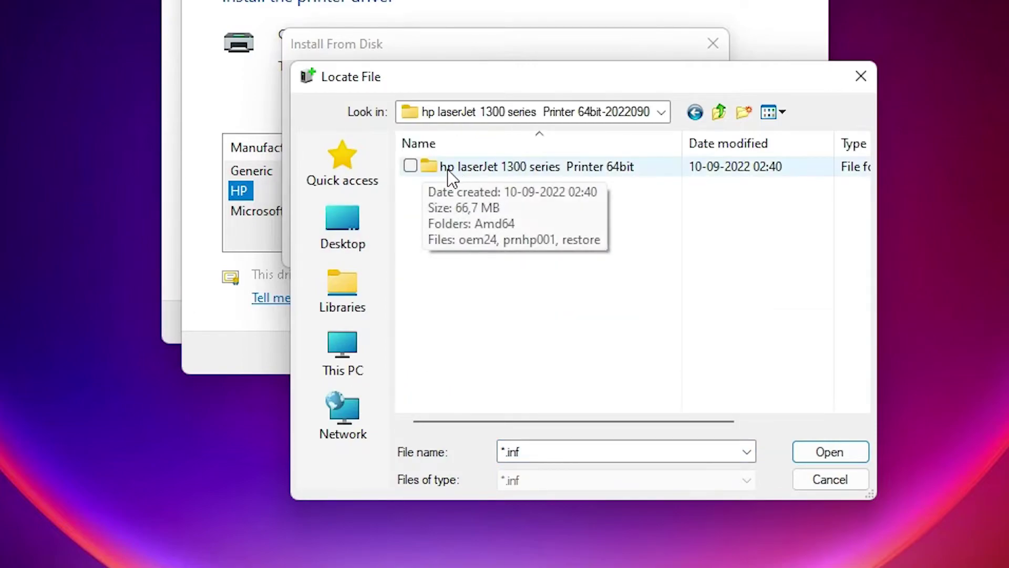
double_click(581, 176)
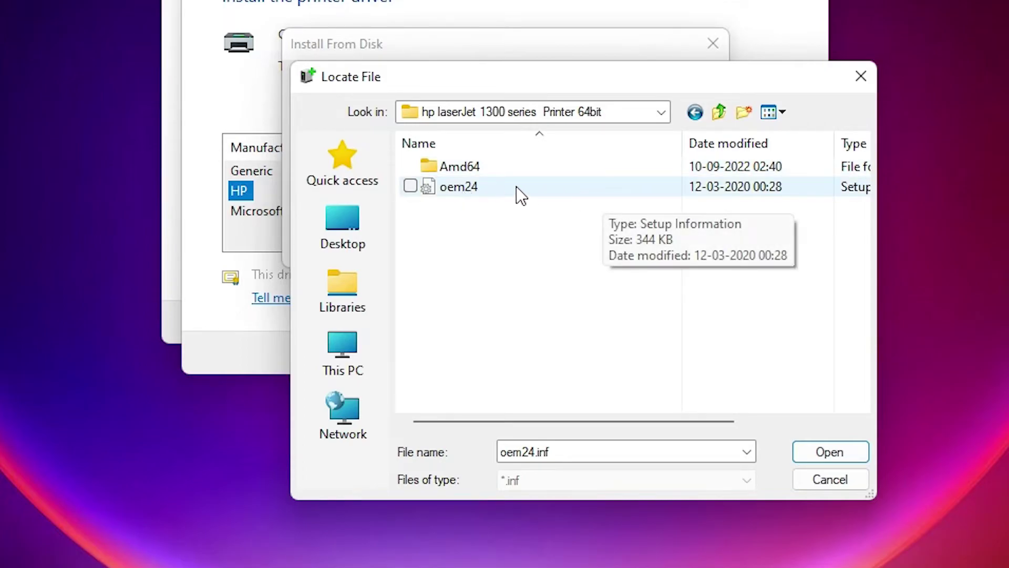
double_click(457, 188)
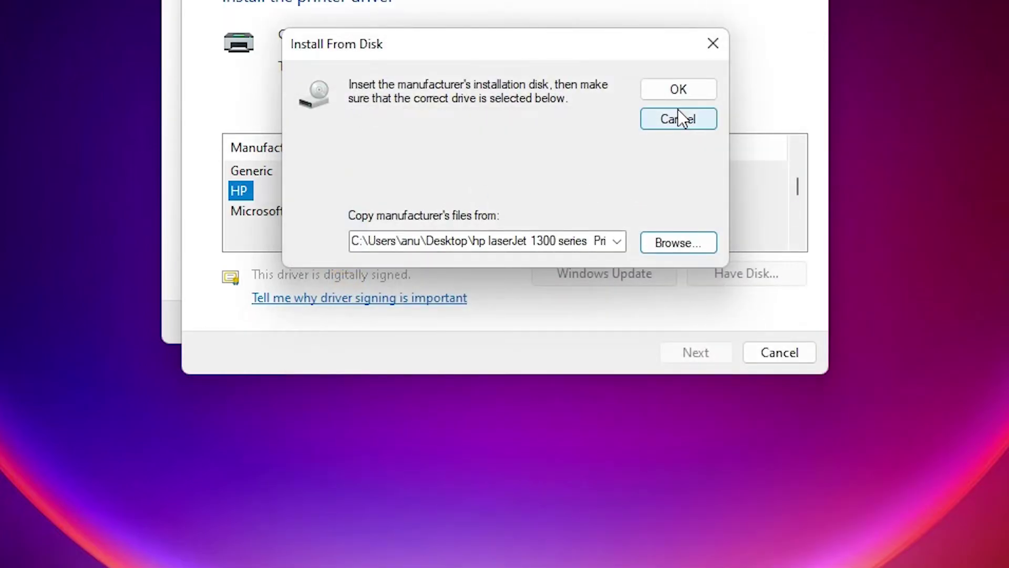
click(678, 116)
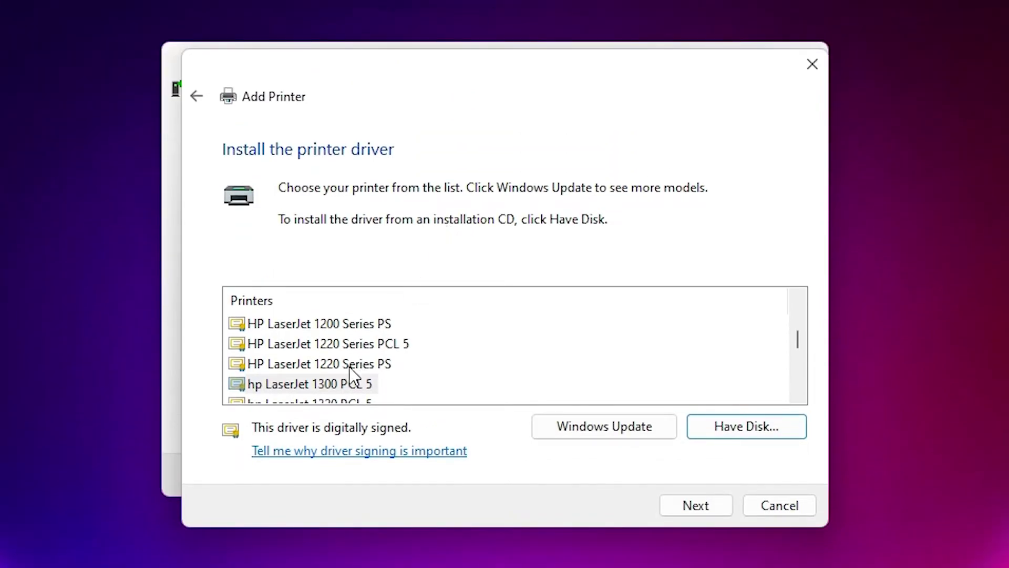
Step: Pick hp LaserJet 1300 PCL 5 from the Printers list and continue
click(353, 383)
scroll(542, 355, down, 1)
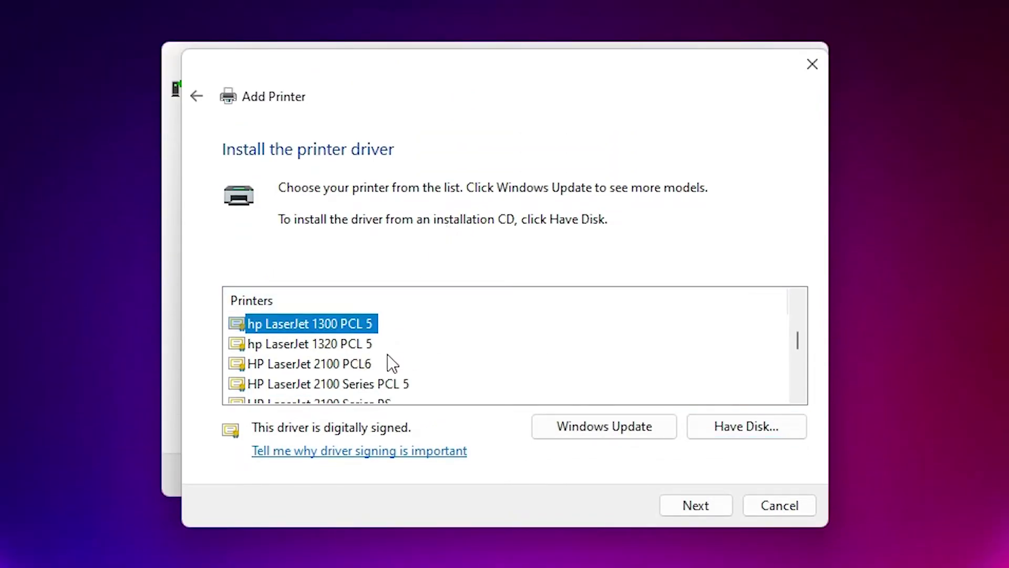
scroll(392, 363, up, 1)
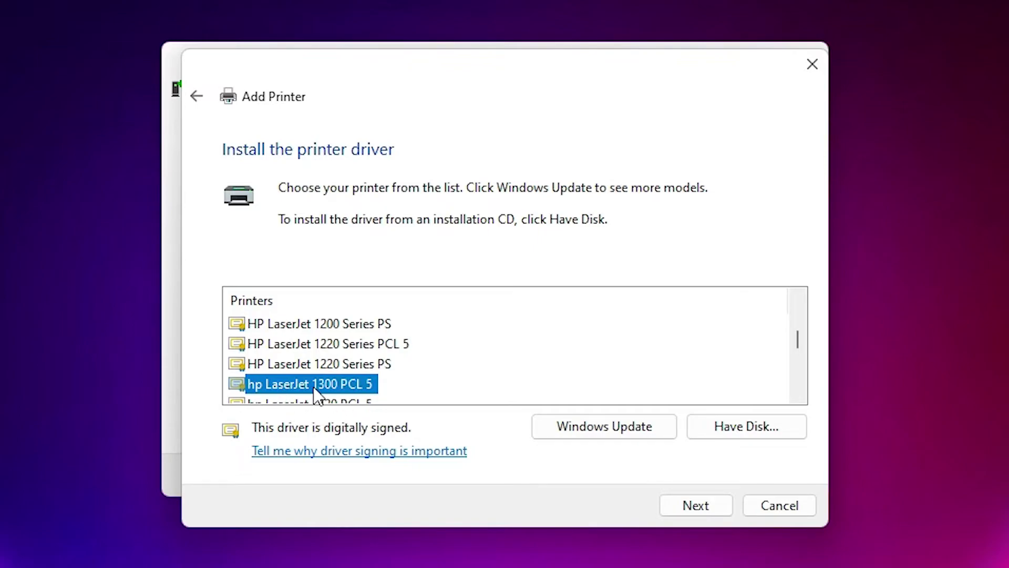
scroll(305, 393, down, 1)
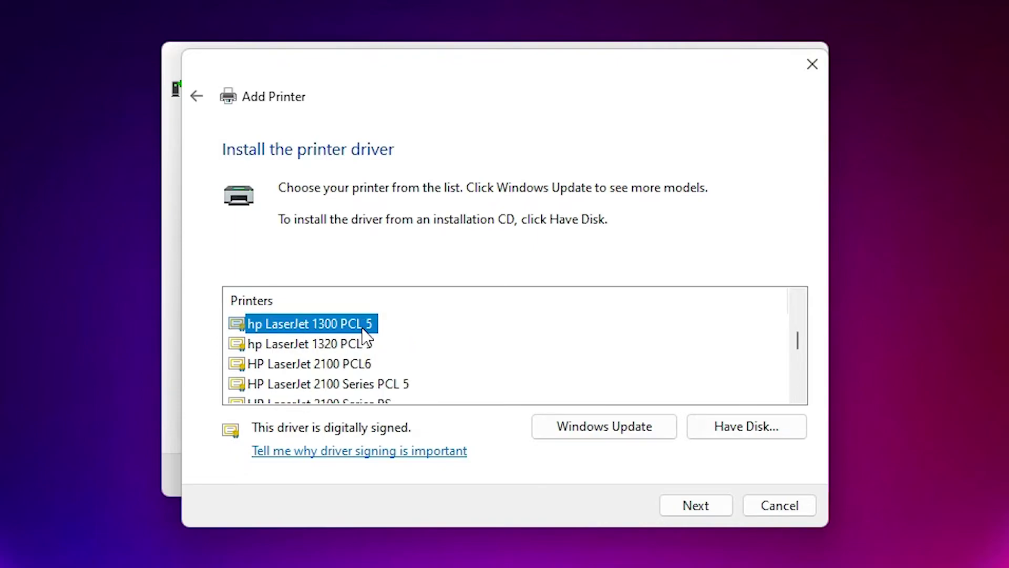
click(331, 348)
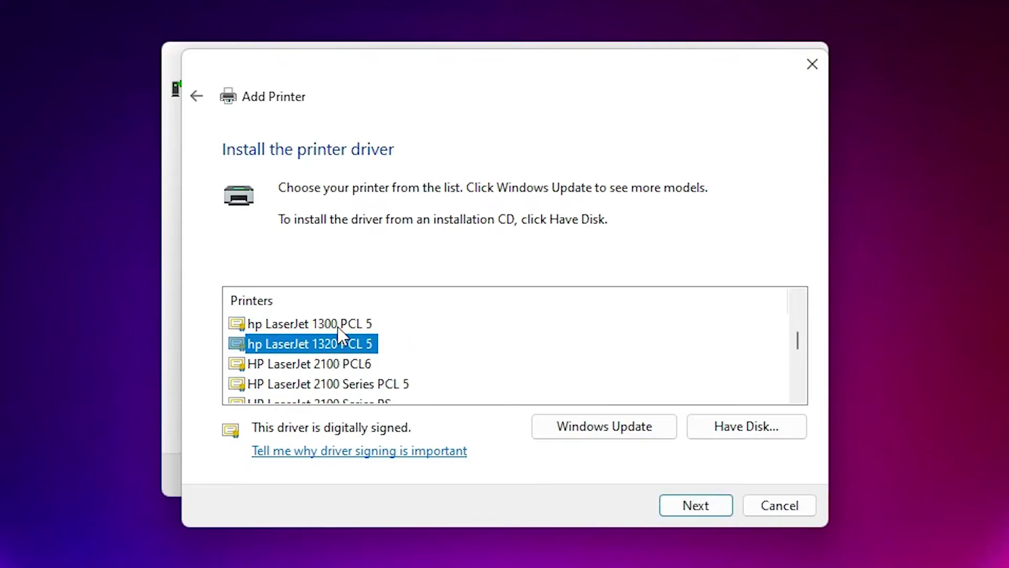
click(362, 326)
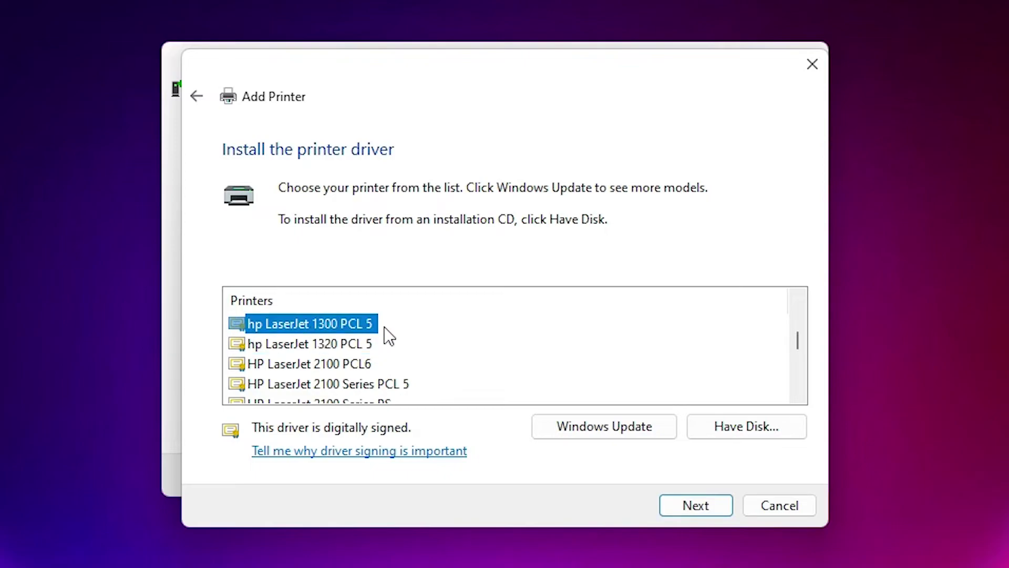
click(705, 507)
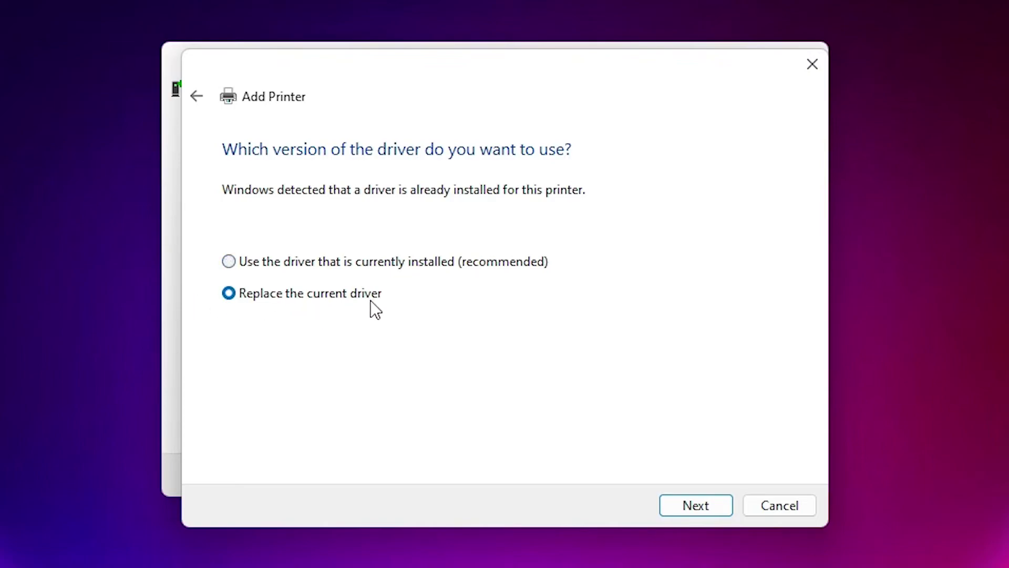
Step: Keep Replace the current driver, name the printer 'hp LaserJet 1300n', install it and finish
click(700, 505)
text(hp LaserJet 1300n)
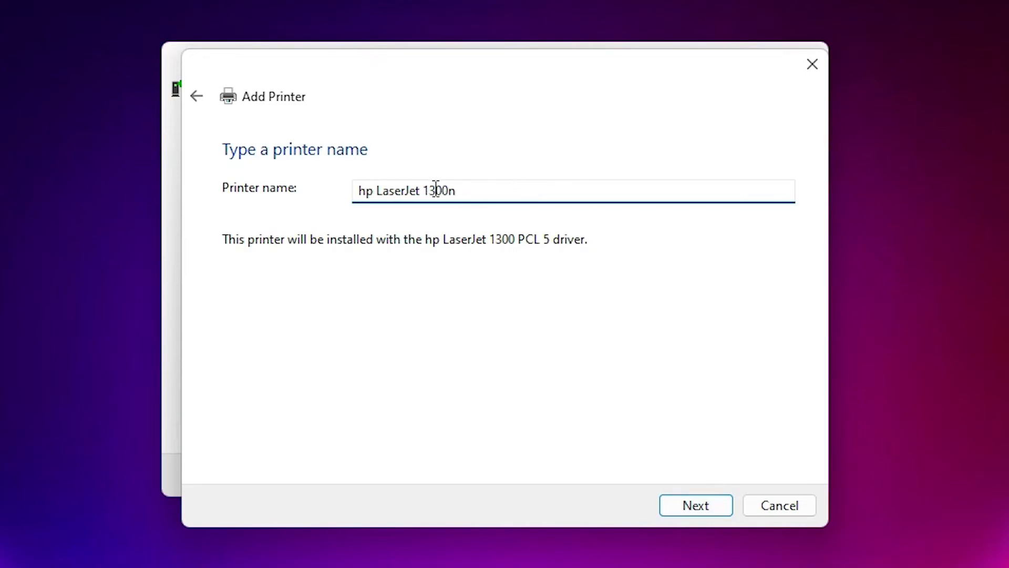
click(698, 505)
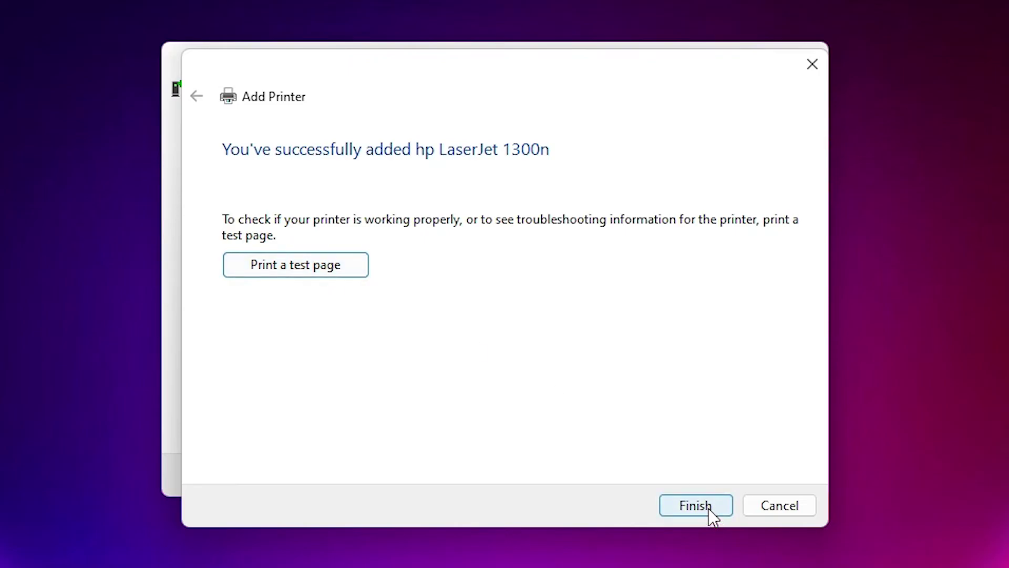
click(695, 505)
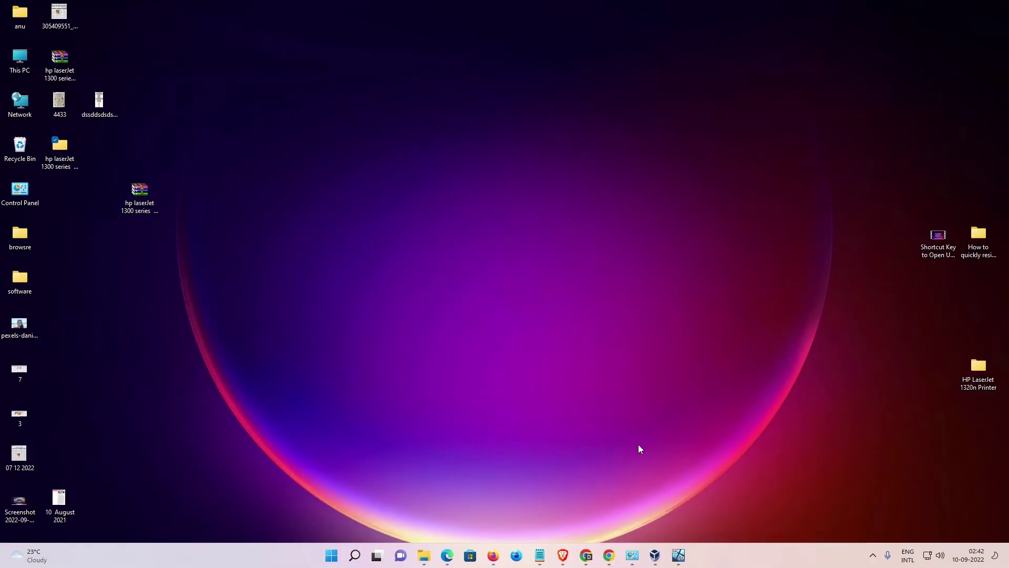
Step: Bring the Devices and Printers window back to show hp LaserJet 1300n among four printers
mouse_move(632, 555)
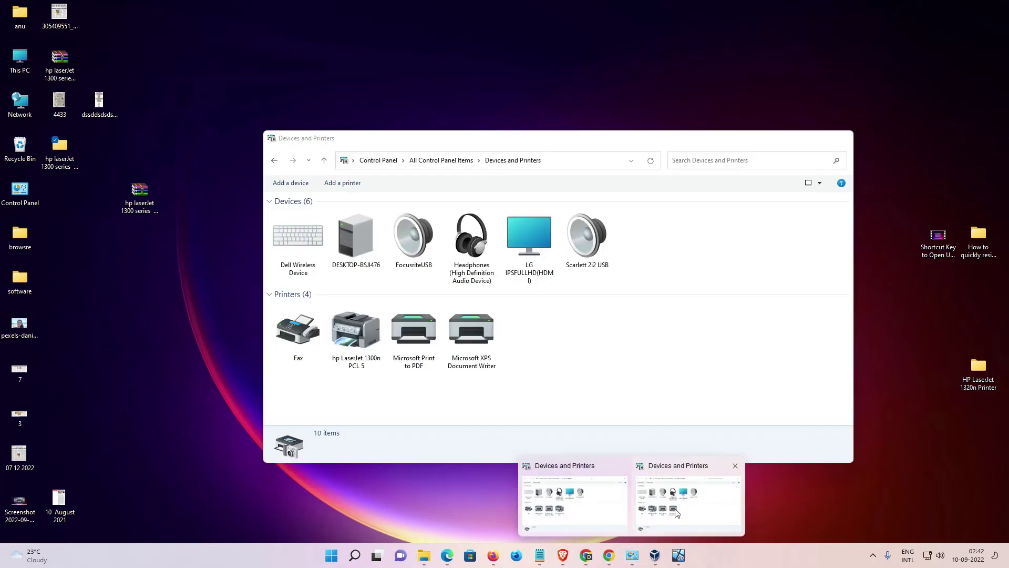
click(633, 493)
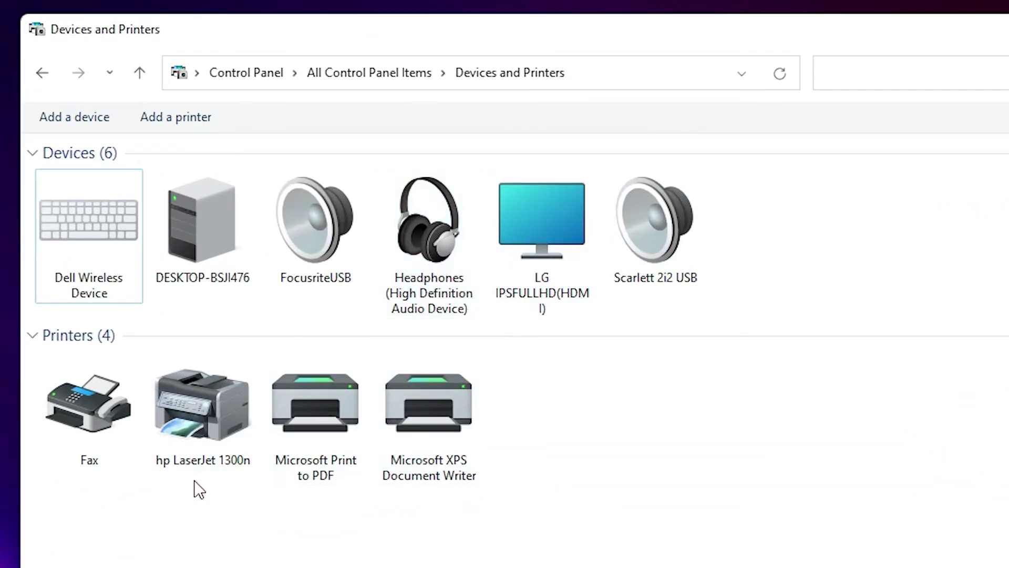